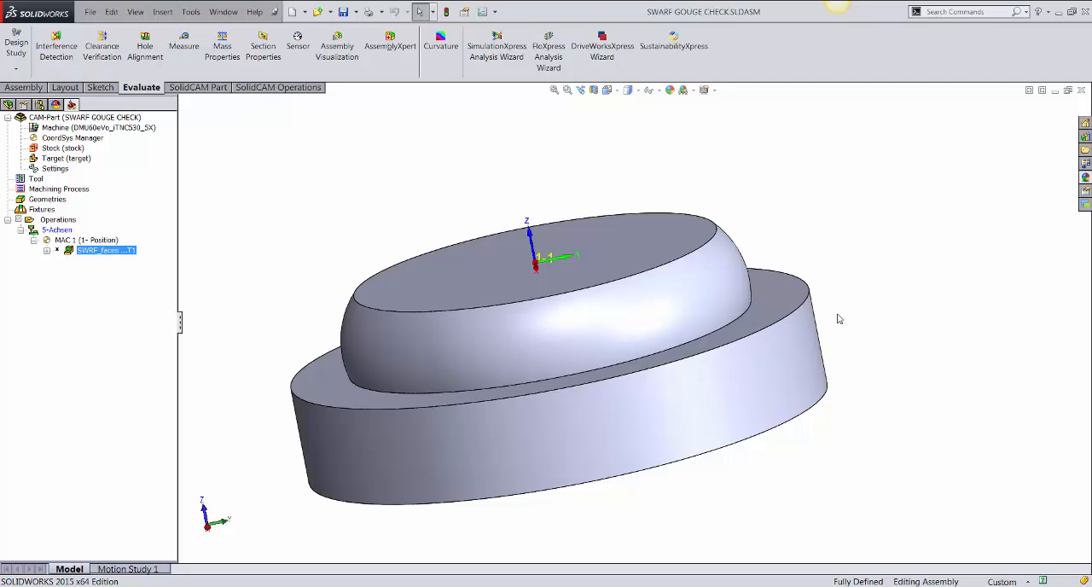
Open the SWRF_faces operation for editing and examine its tool data and the taper ball nose tool picture.
middle_click_drag(749, 286, 710, 223)
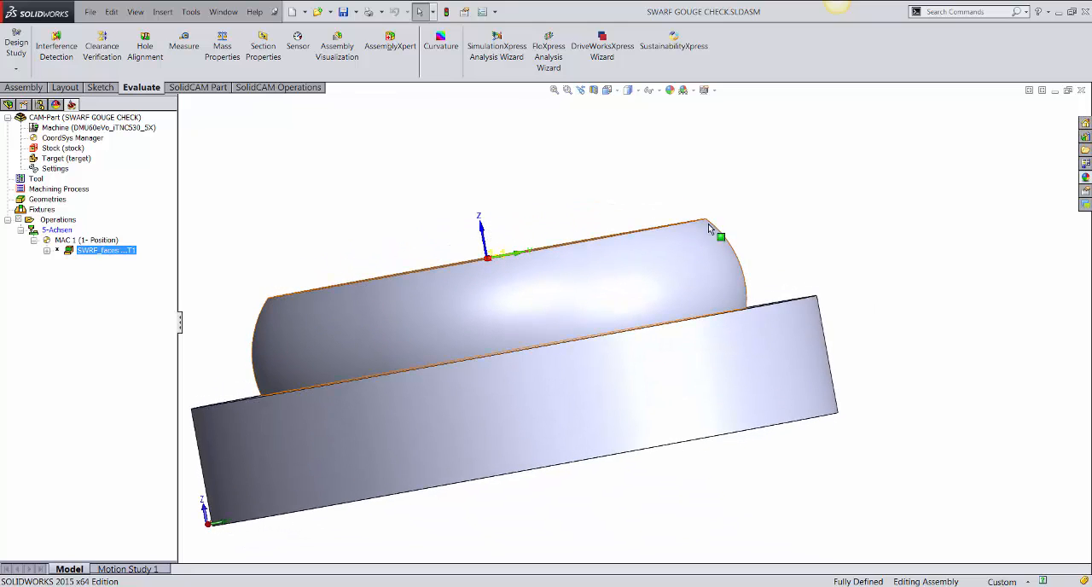
right_click(134, 255)
left_click(204, 136)
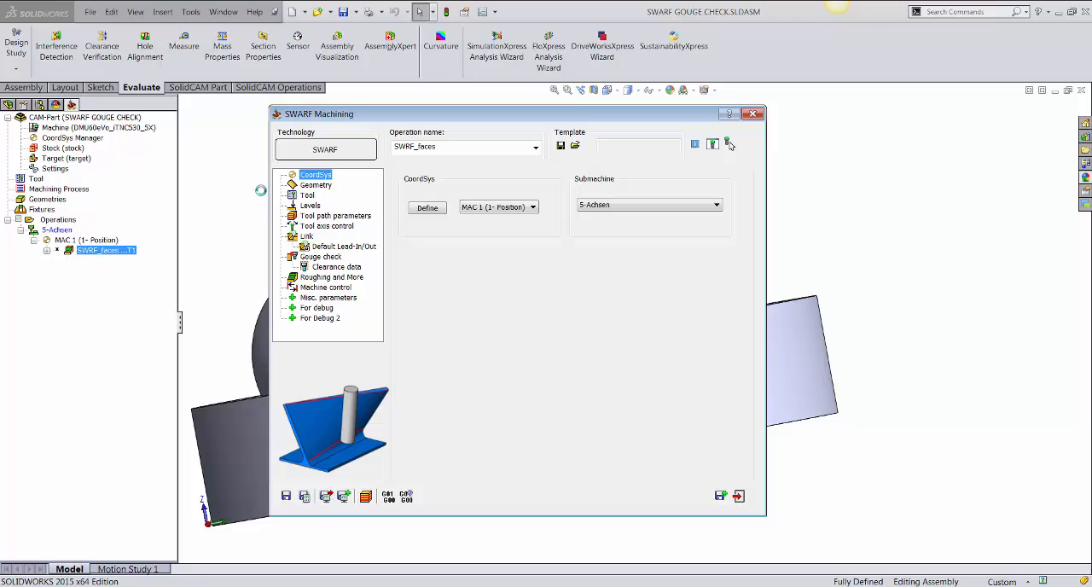
left_click(309, 196)
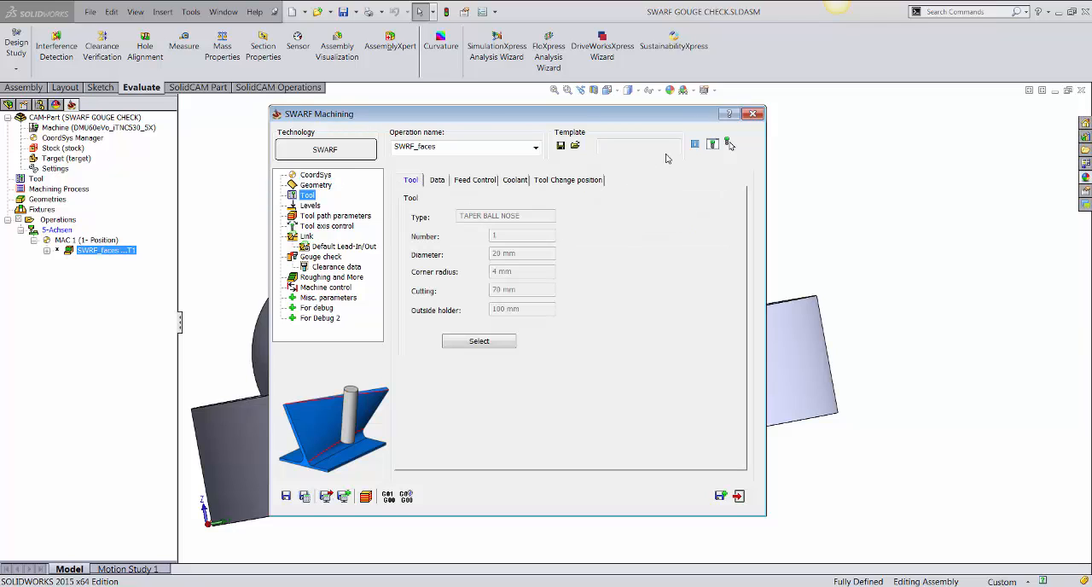
left_click(713, 149)
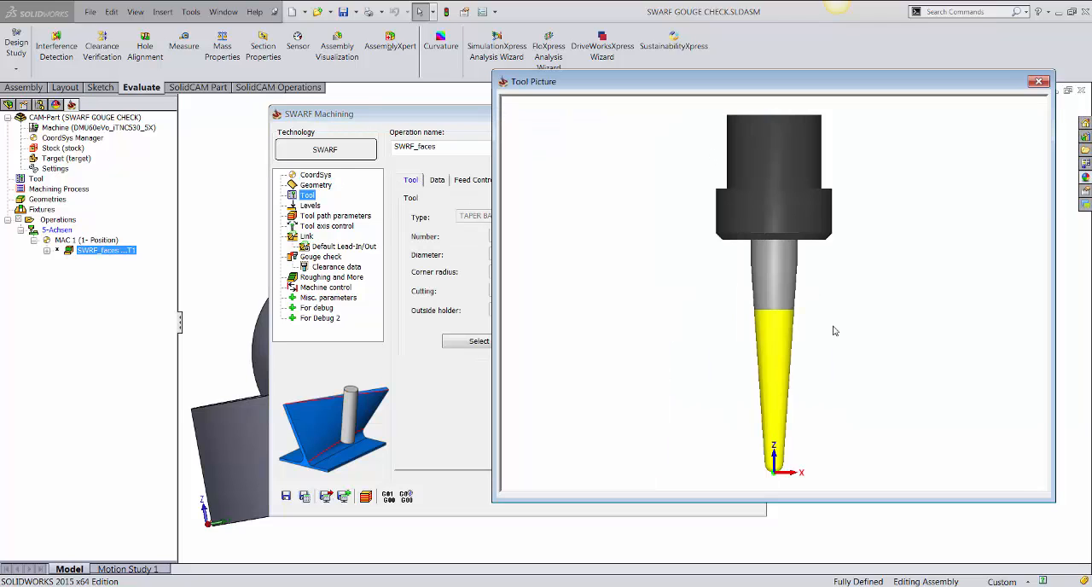
left_click(1039, 81)
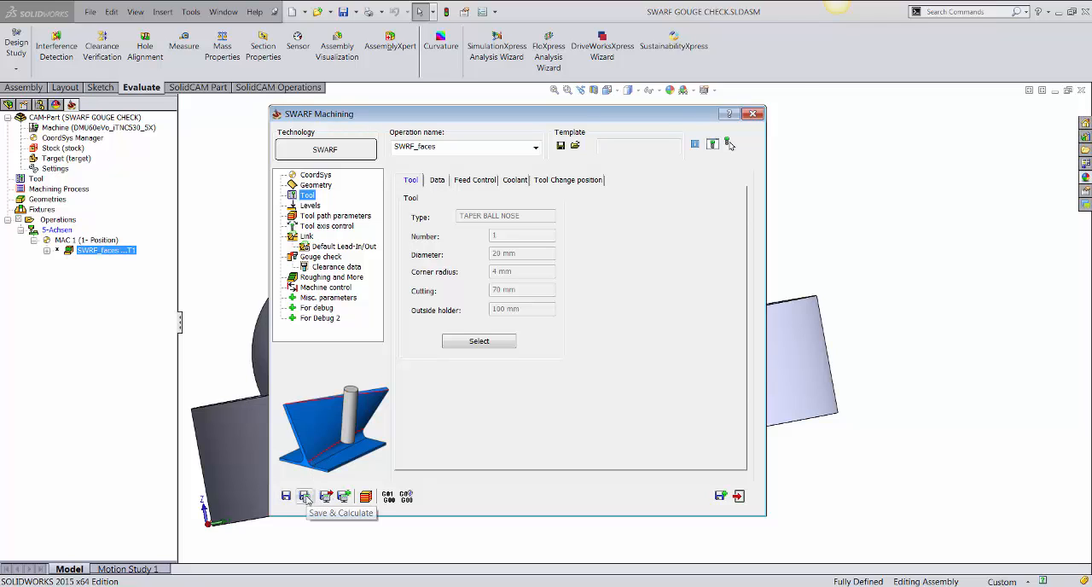
Save and calculate the SWRF_faces operation, and open its simulation with the curved wall in clear view.
left_click(304, 497)
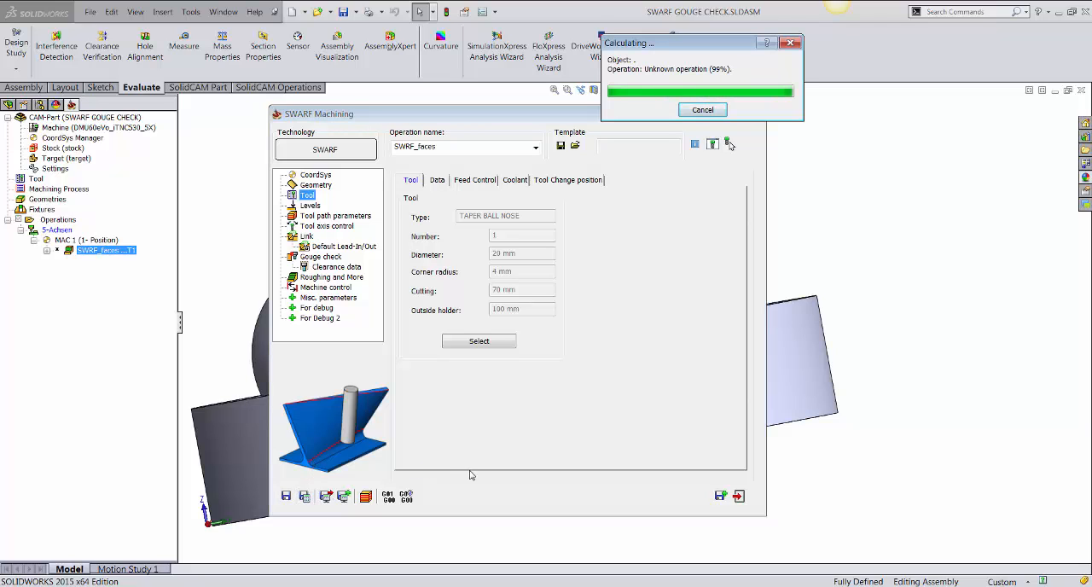
left_click(366, 496)
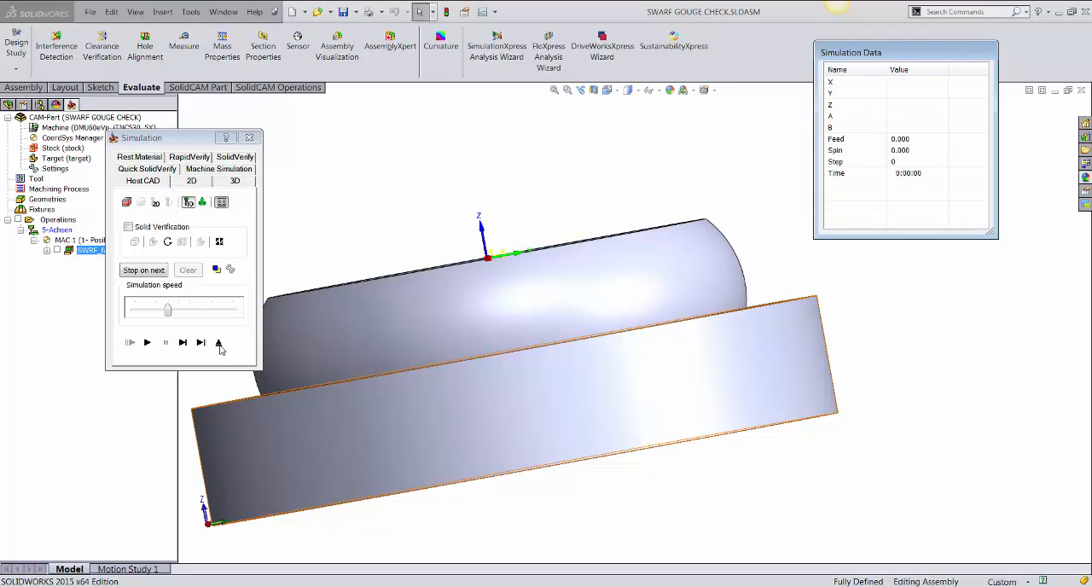
left_click_drag(172, 139, 172, 102)
middle_click_drag(654, 250, 642, 277)
scroll(714, 250, "down", 1)
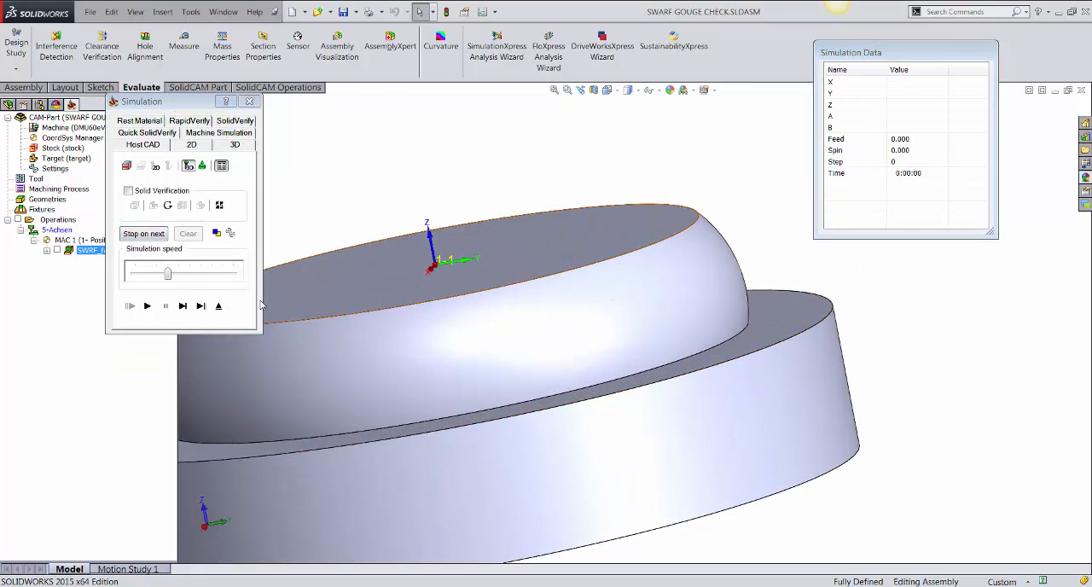
Step the tool down to the wall, examine where it gouges the curved surface, and exit the simulation.
left_click(182, 307)
left_click(181, 314)
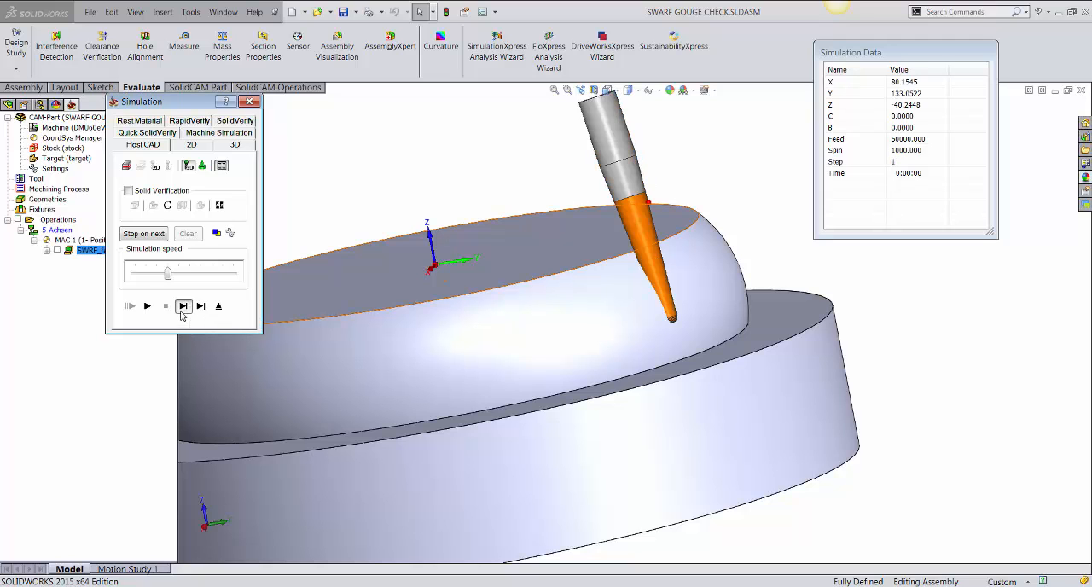
left_click(181, 314)
left_click(181, 314)
middle_click_drag(581, 340, 598, 330)
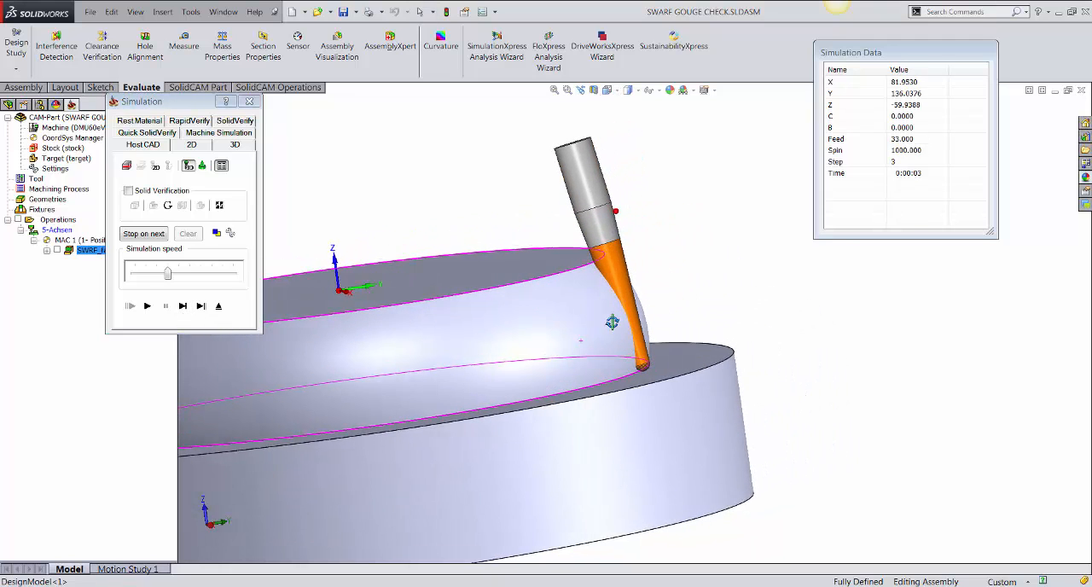
scroll(585, 350, "down", 4)
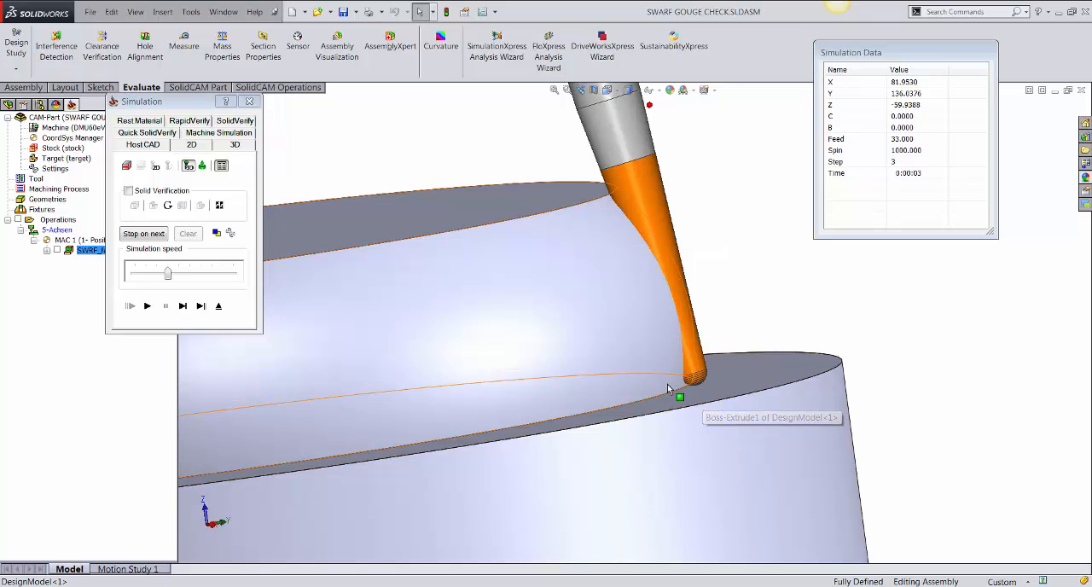
middle_click_drag(654, 316, 661, 303)
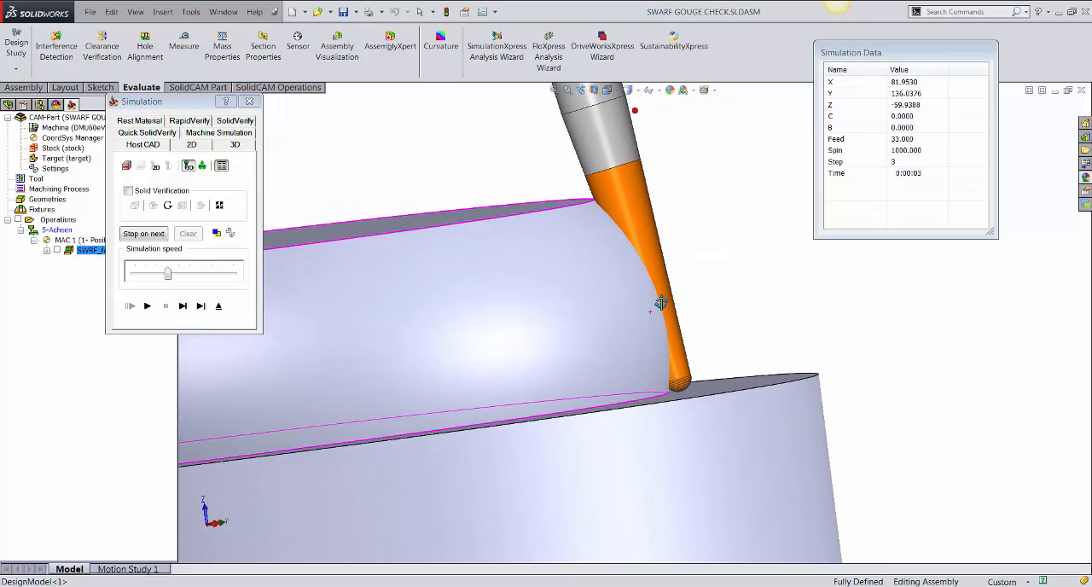
scroll(634, 281, "down", 1)
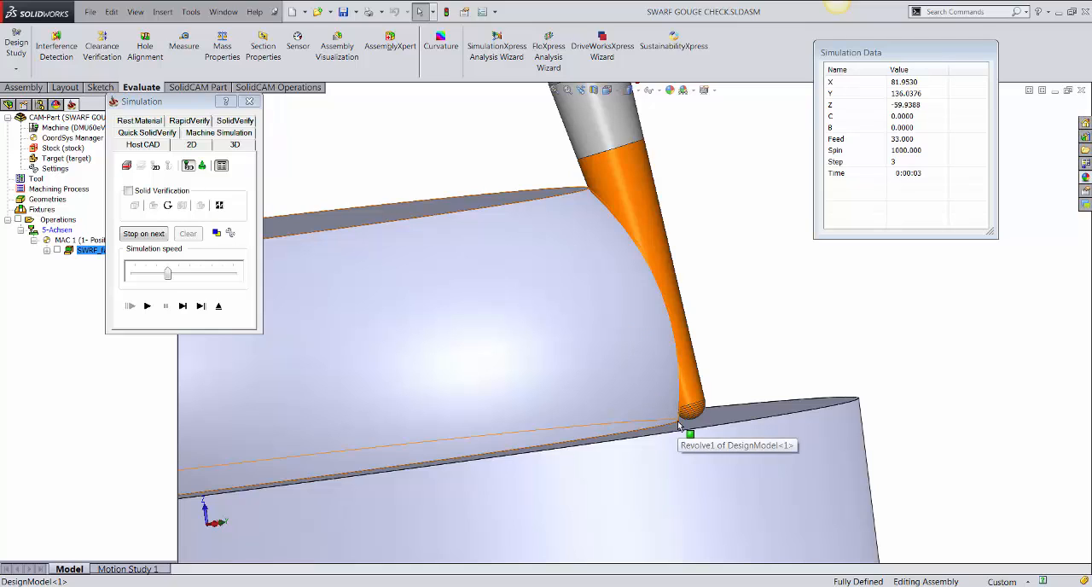
left_click(219, 306)
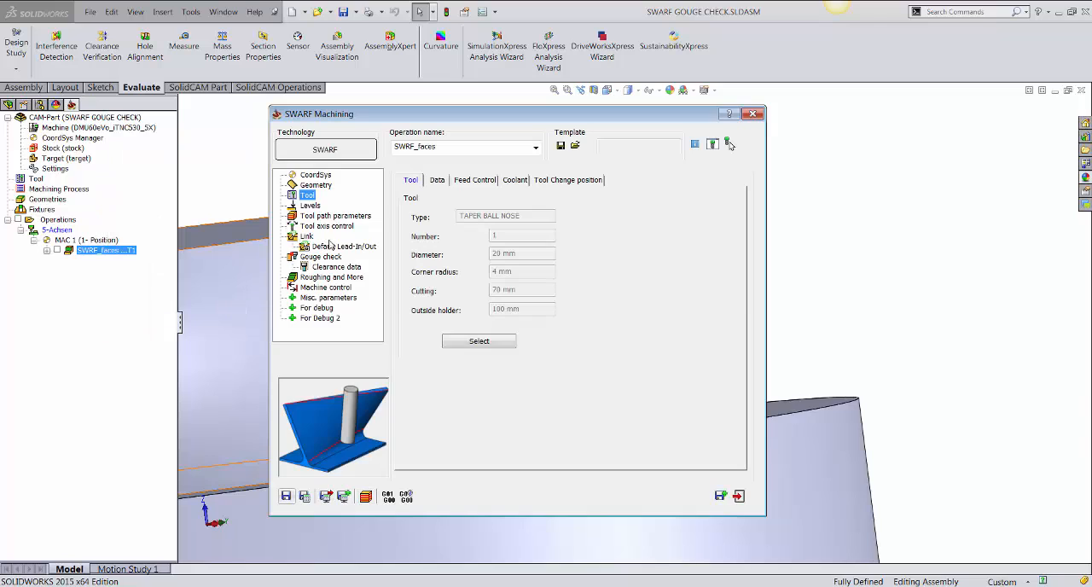
Enable the degouging check against swarf surfaces in Degouge mode and recalculate the operation.
left_click(321, 257)
left_click(423, 205)
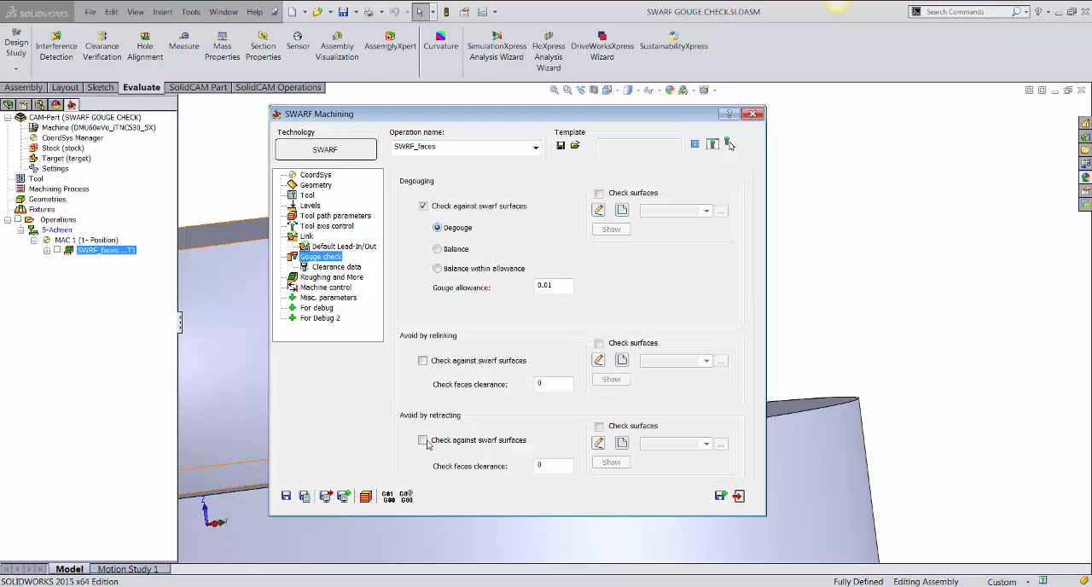
double_click(536, 286)
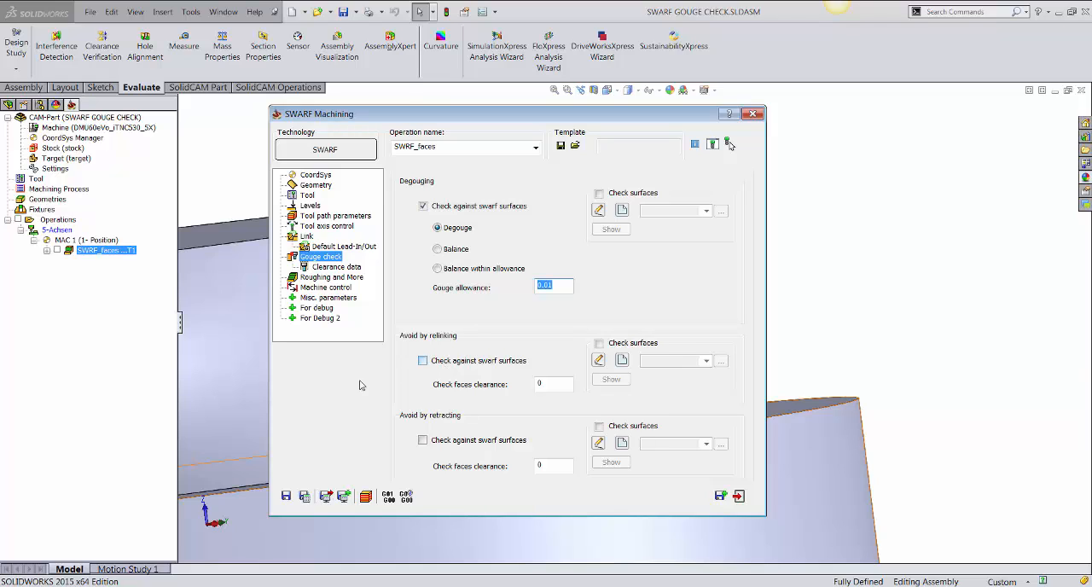
left_click(304, 496)
left_click(250, 88)
Simulate the degouged toolpath step by step to step 5, examine the tool's contact with the curved wall, and exit.
left_click(364, 497)
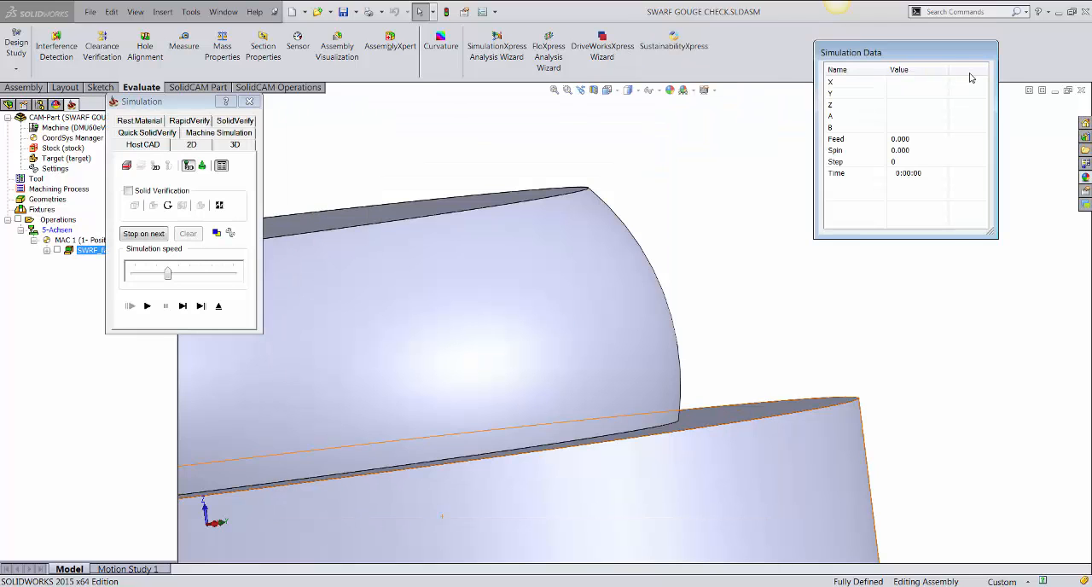
left_click_drag(936, 57, 957, 127)
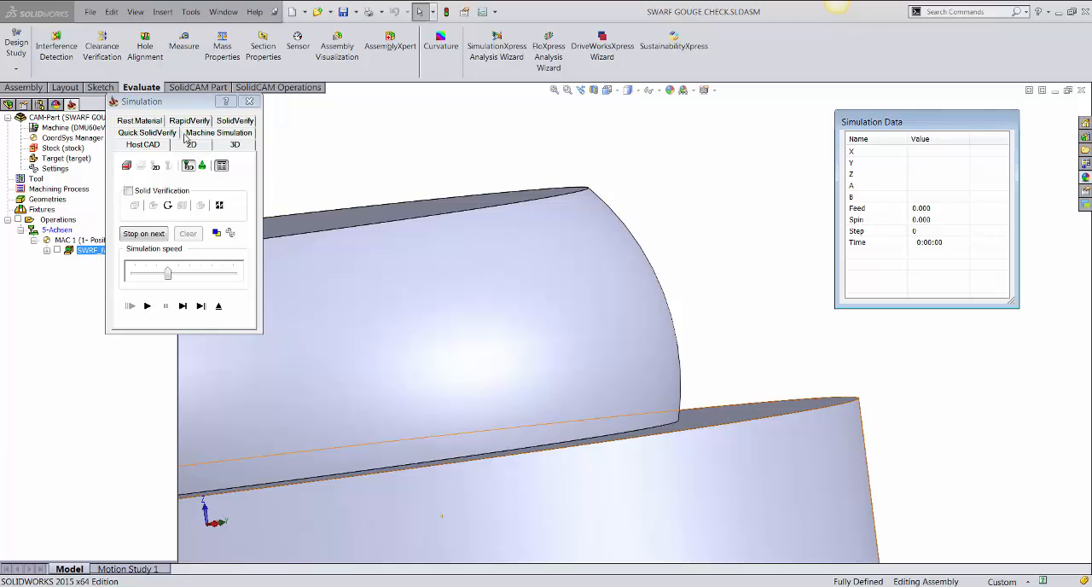
left_click(182, 305)
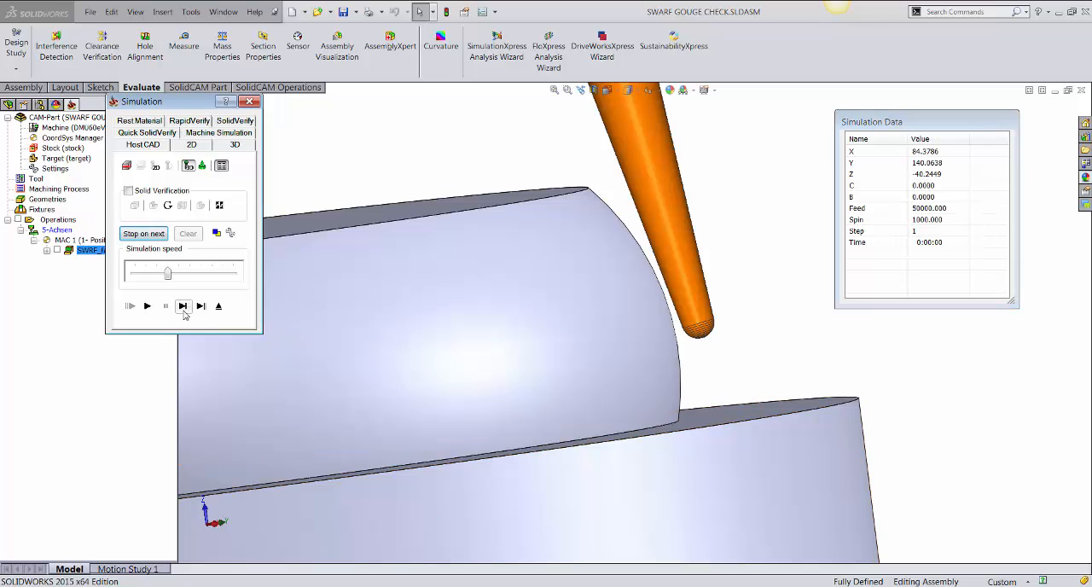
left_click(183, 305)
left_click(182, 305)
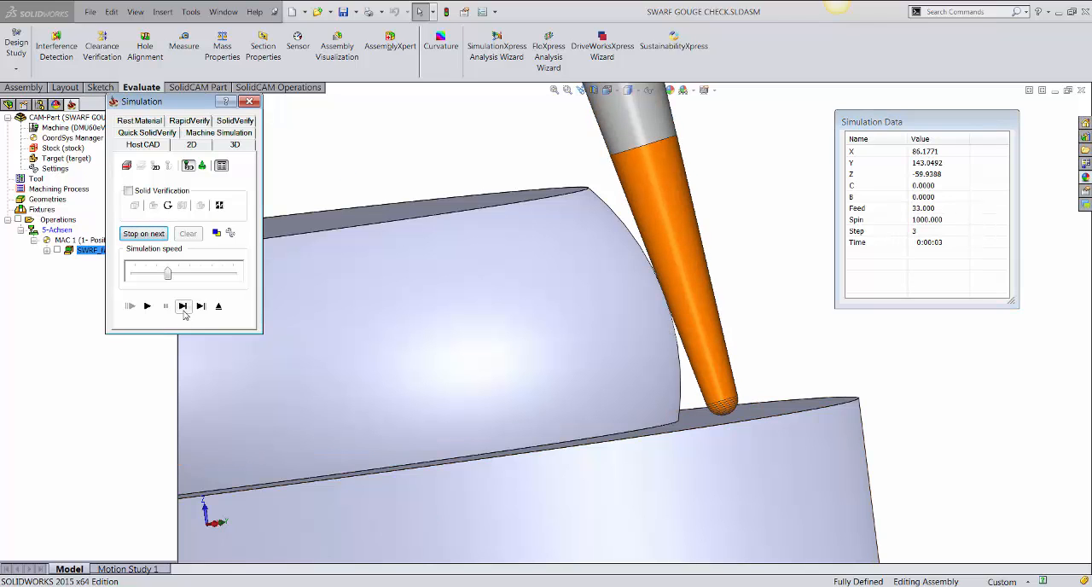
left_click(182, 305)
left_click(182, 305)
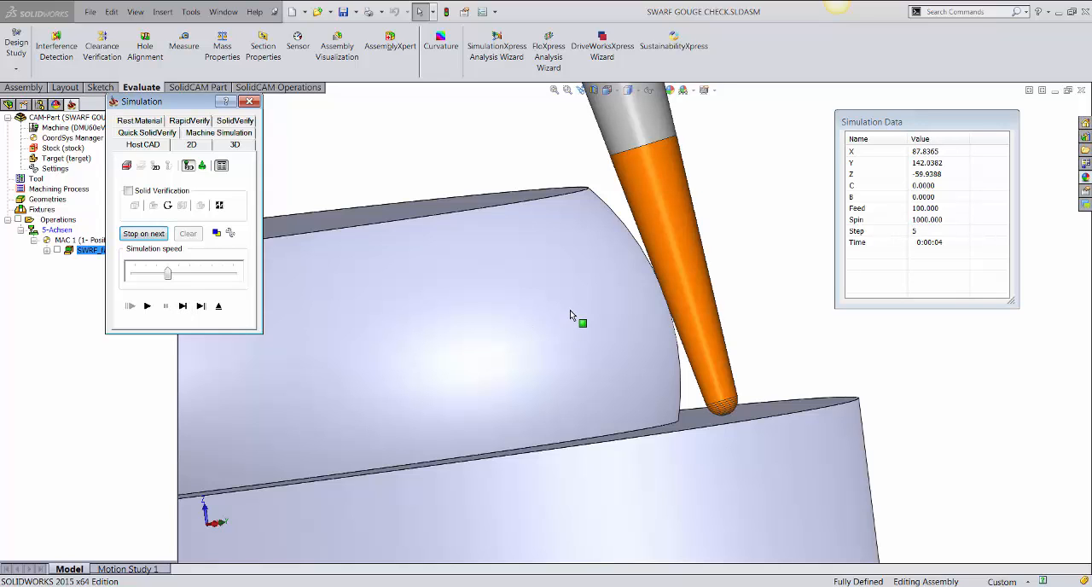
middle_click_drag(570, 310, 538, 331)
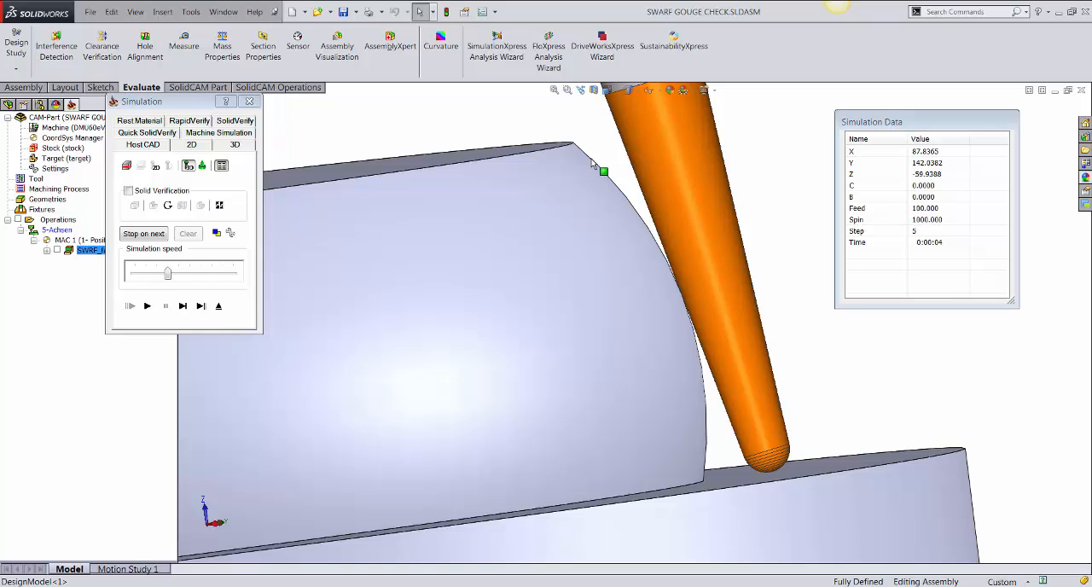
left_click(218, 305)
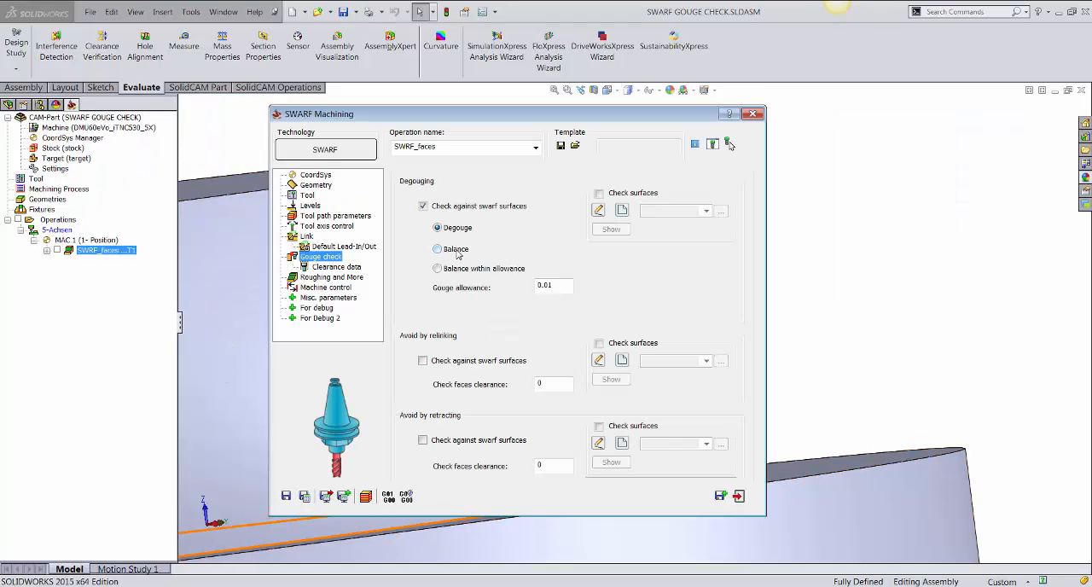
Switch the degouging method to Balance and recalculate the operation.
left_click(444, 249)
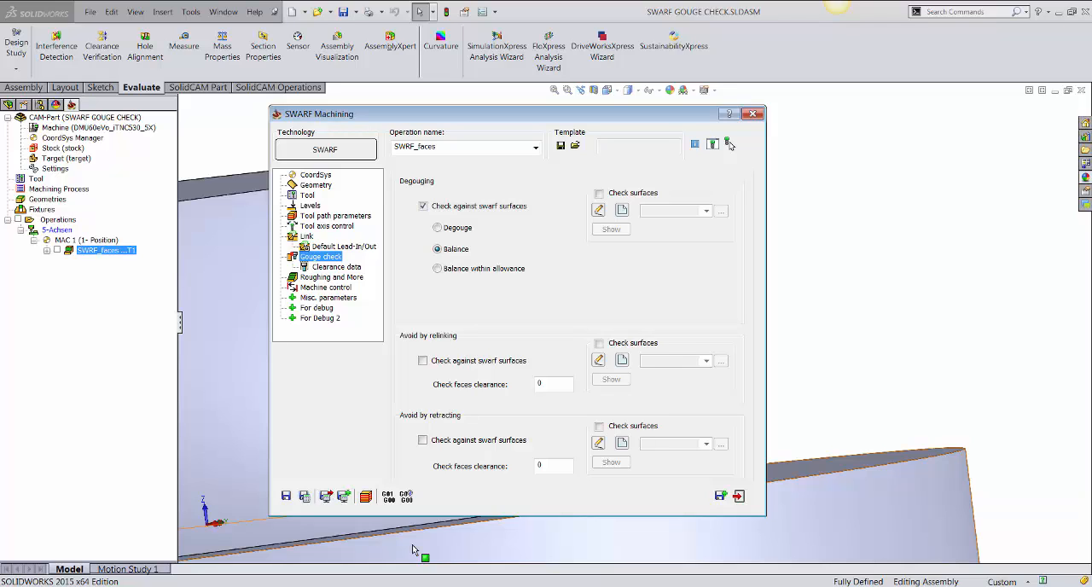
left_click(305, 495)
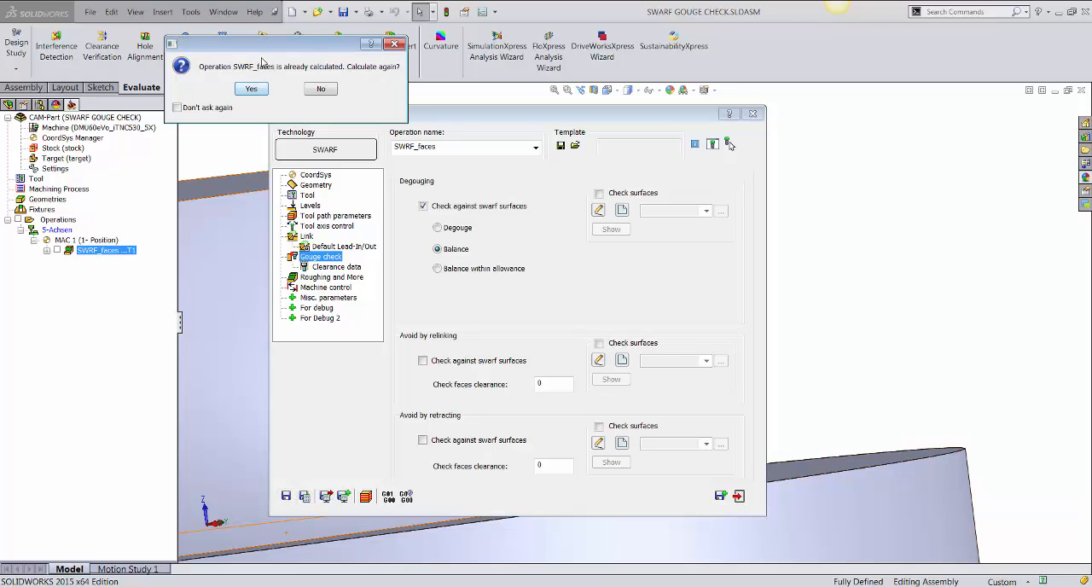
left_click(246, 91)
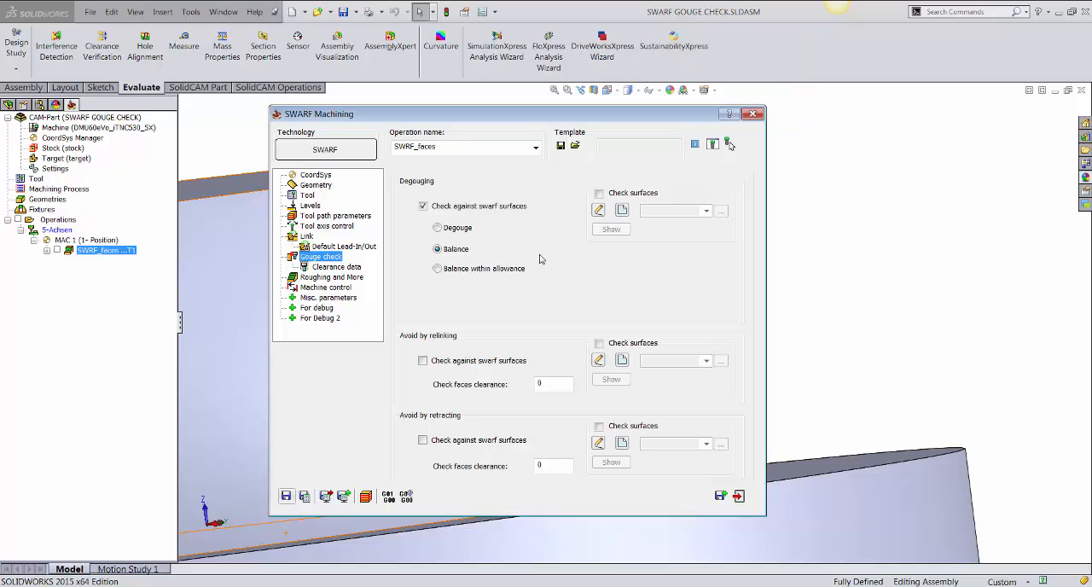
Simulate the balanced toolpath to step 5, compare gouge and excess material along the curved wall, and exit.
left_click(366, 496)
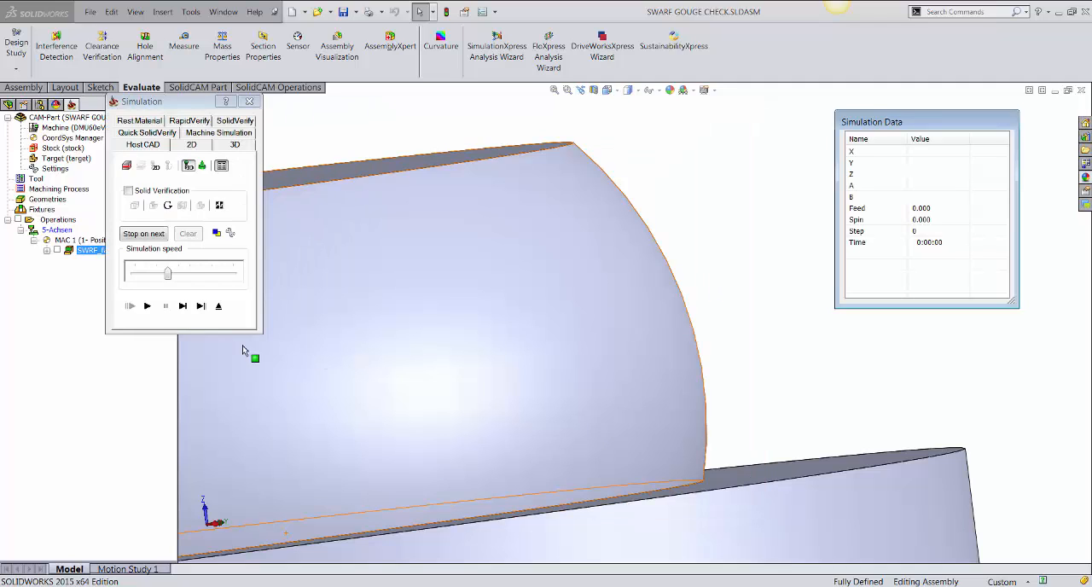
left_click(182, 306)
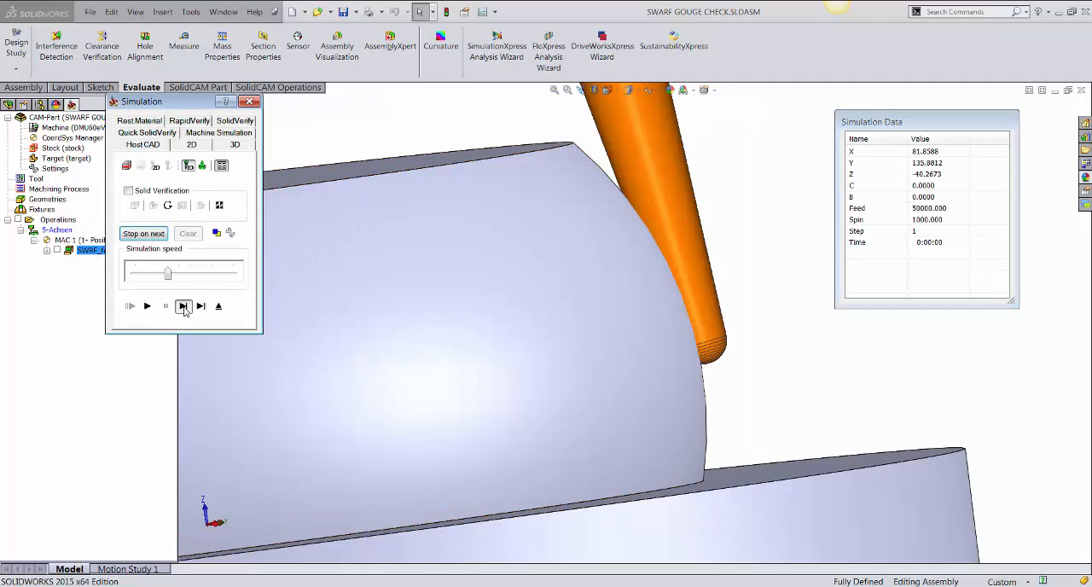
mouse_move(621, 195)
middle_mouse_down()
mouse_move(604, 178)
mouse_move(602, 191)
middle_mouse_up()
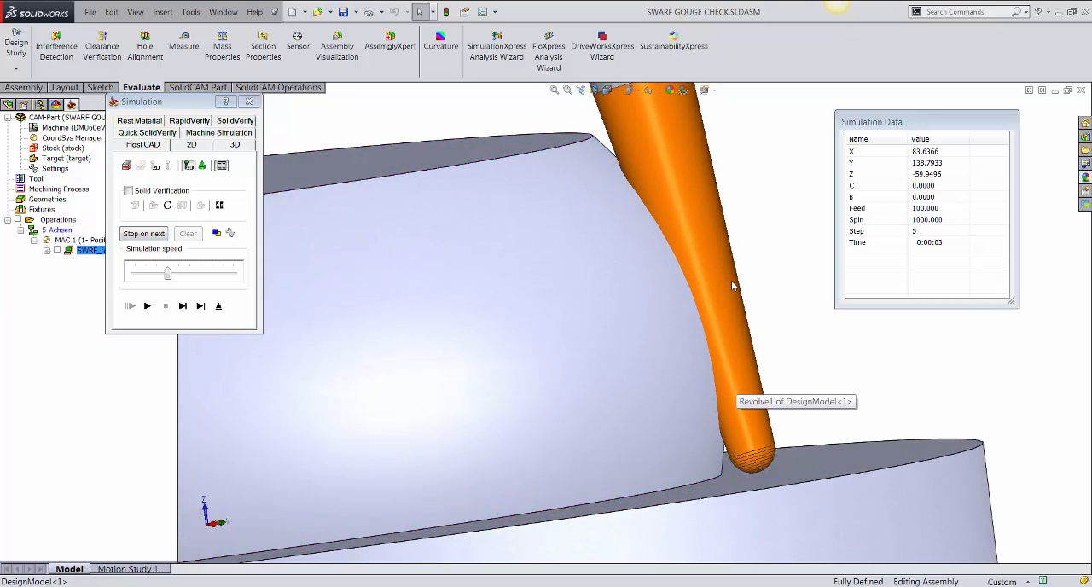
middle_click_drag(731, 283, 723, 273)
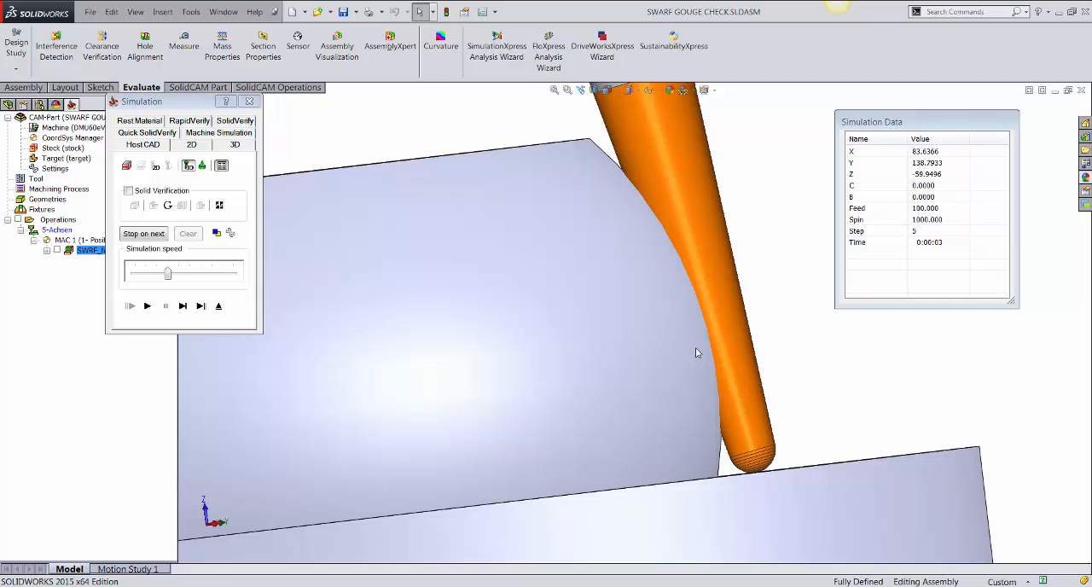
left_click(218, 305)
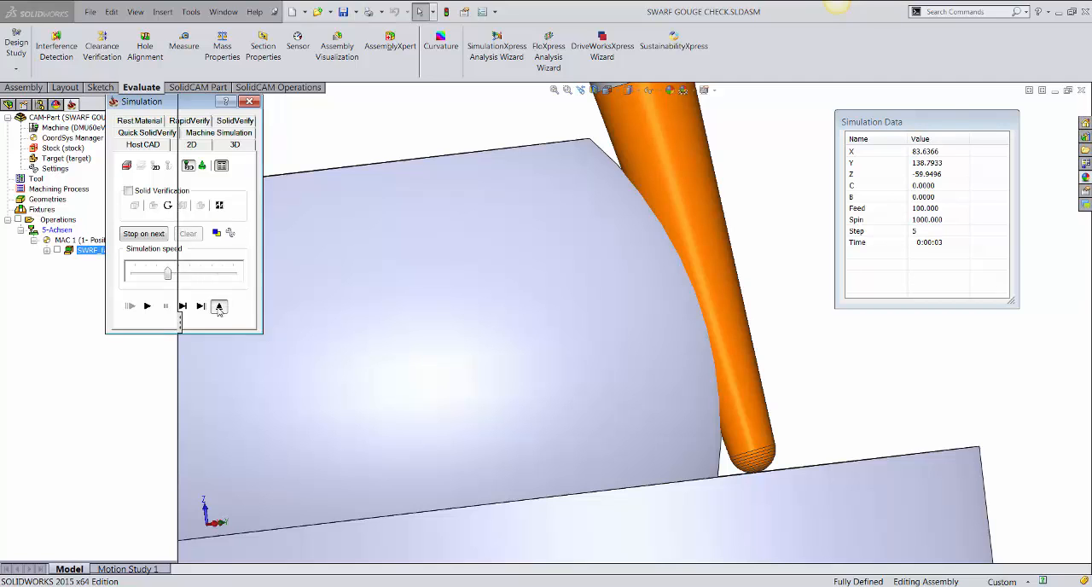
Switch the degouging method to Balance within allowance, set the gouge allowance to 1, and recalculate the operation.
left_click(453, 271)
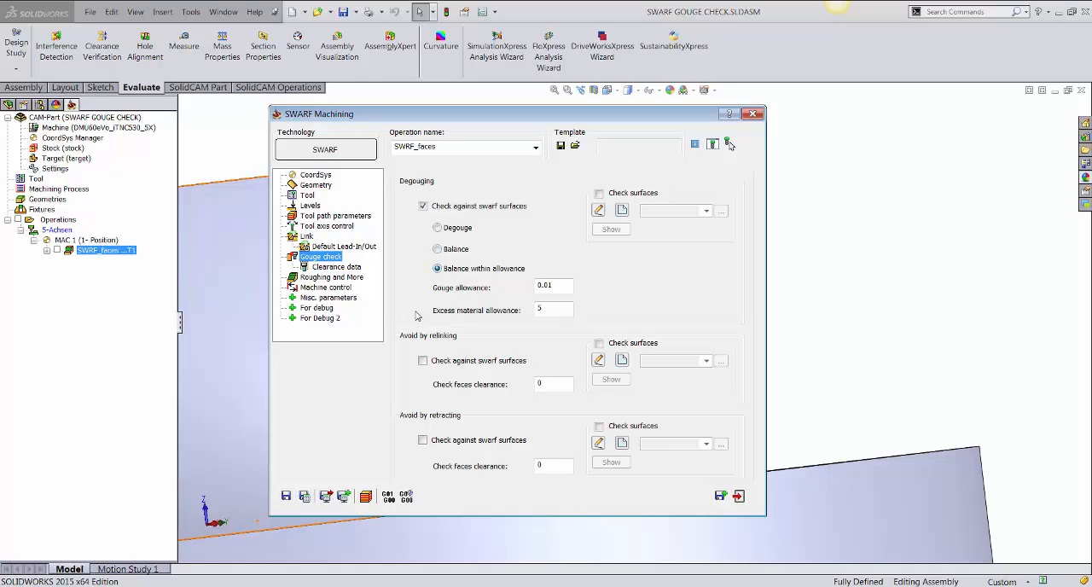
left_click_drag(559, 285, 529, 310)
key("shift+Tab")
type("1")
left_click_drag(545, 313, 521, 314)
left_click(305, 495)
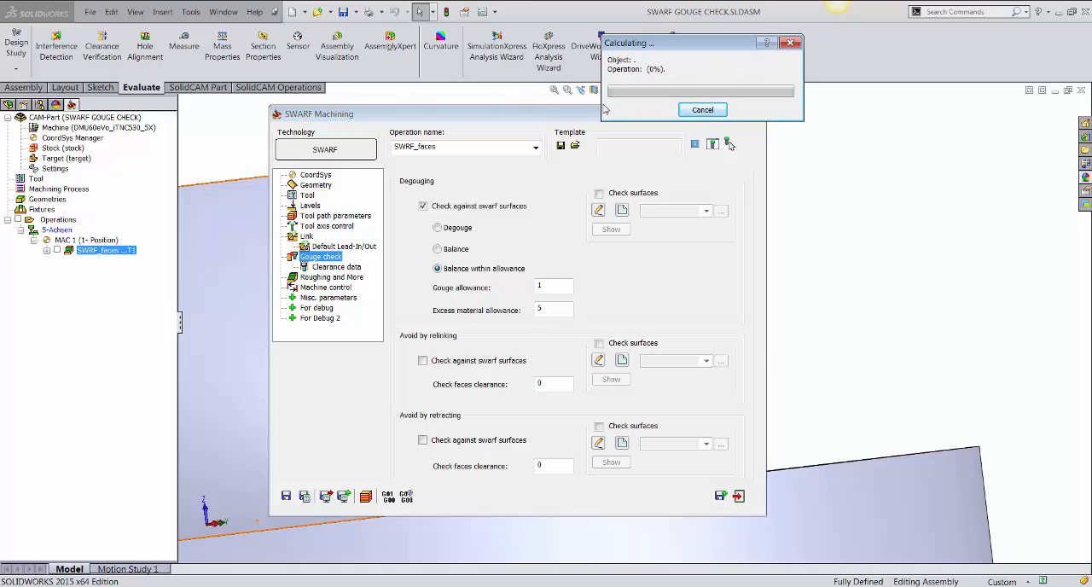
Simulate the balance-within-allowance toolpath to step 4, examine how the tool meets the curved wall, and exit.
left_click(365, 495)
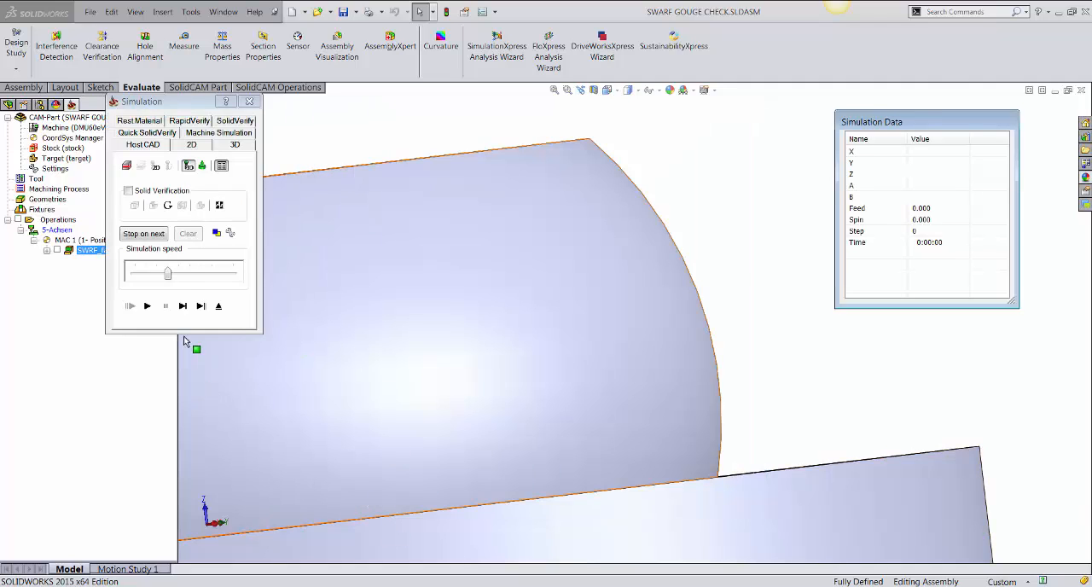
left_click(183, 307)
left_click(182, 306)
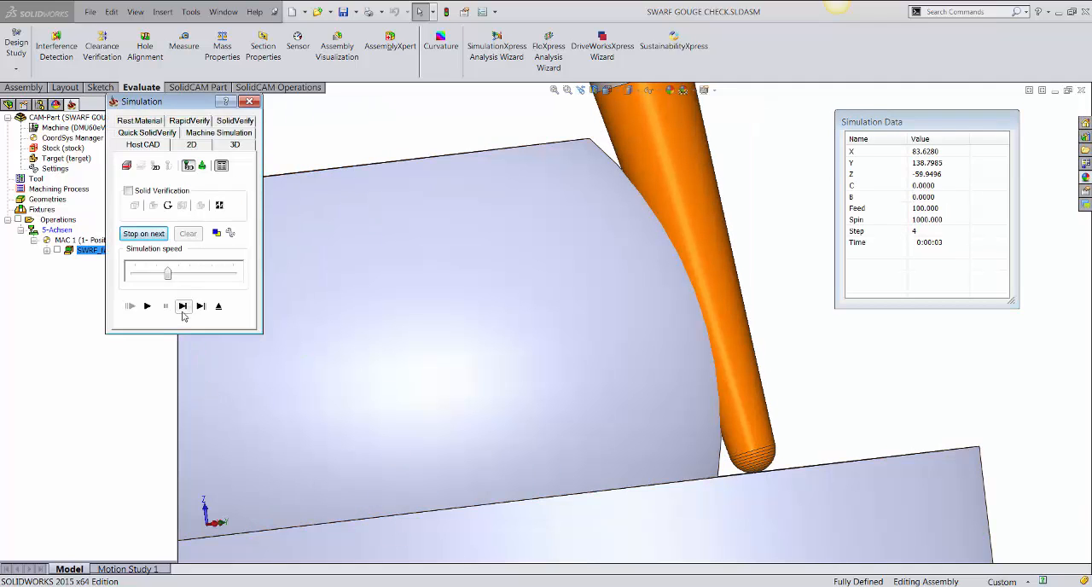
middle_click_drag(563, 168, 556, 171)
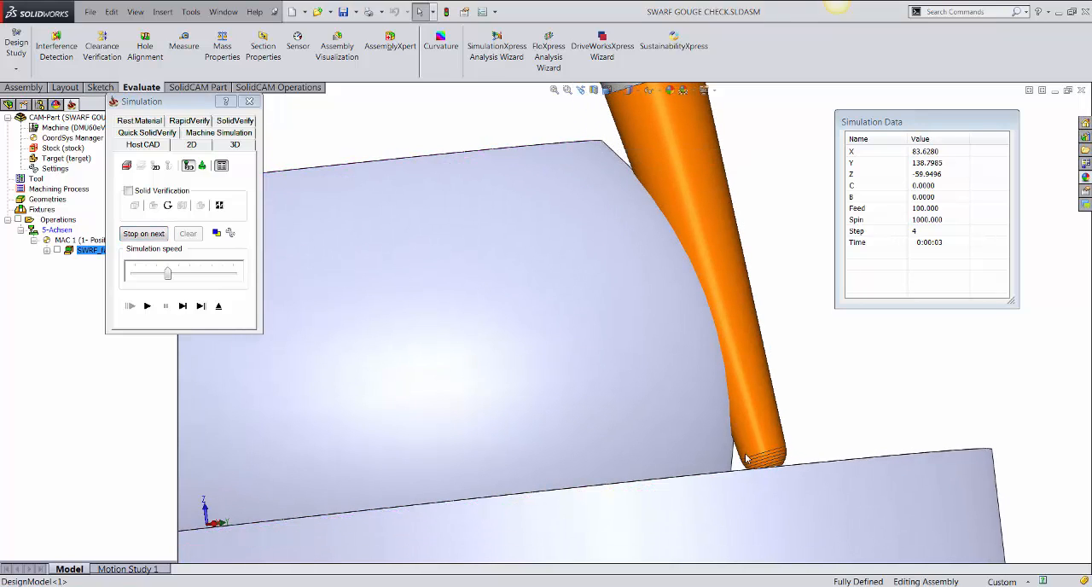
middle_click_drag(755, 396, 749, 401)
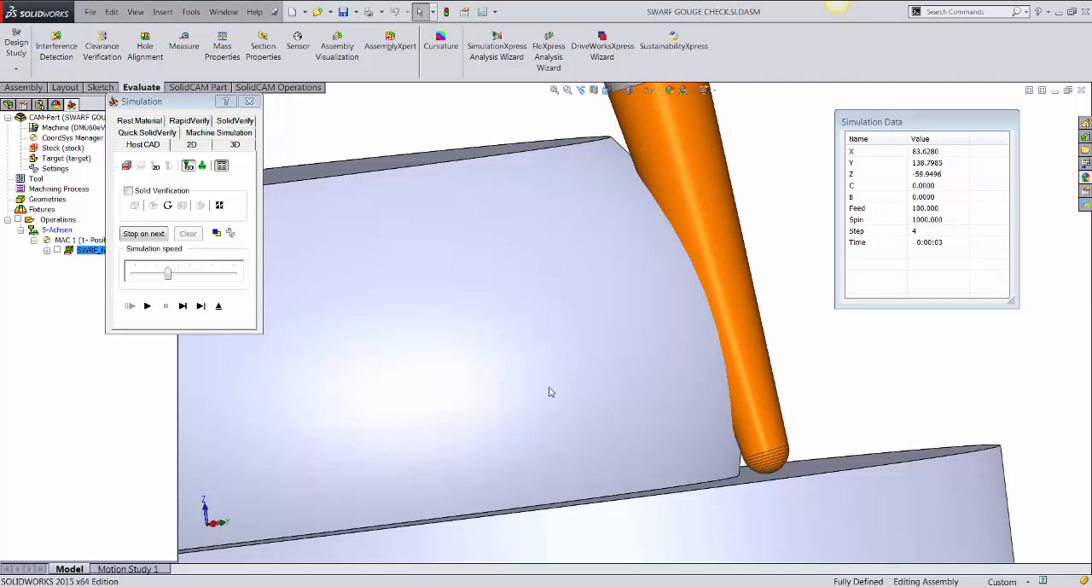
left_click(218, 306)
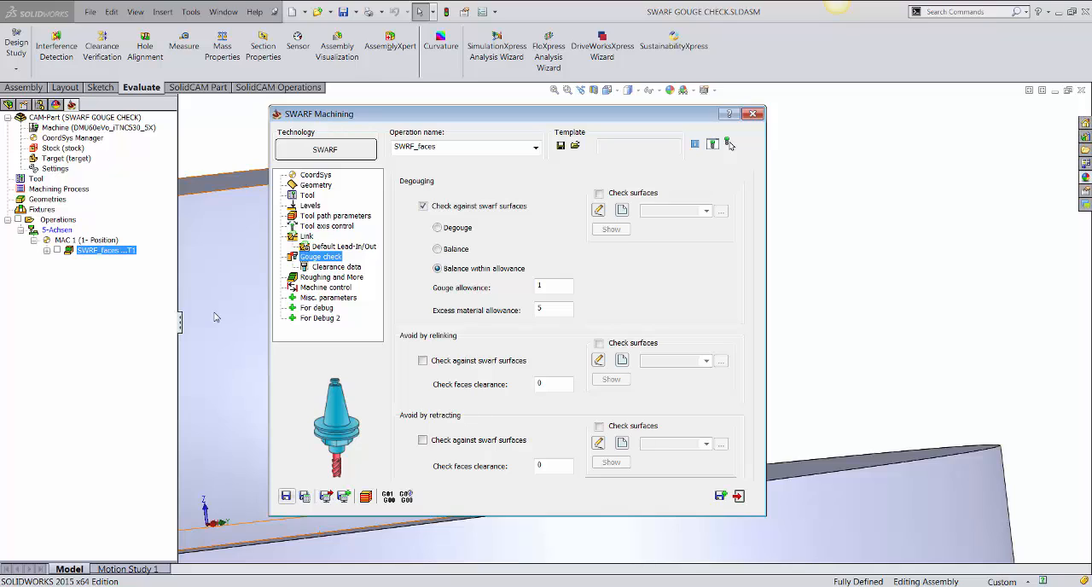